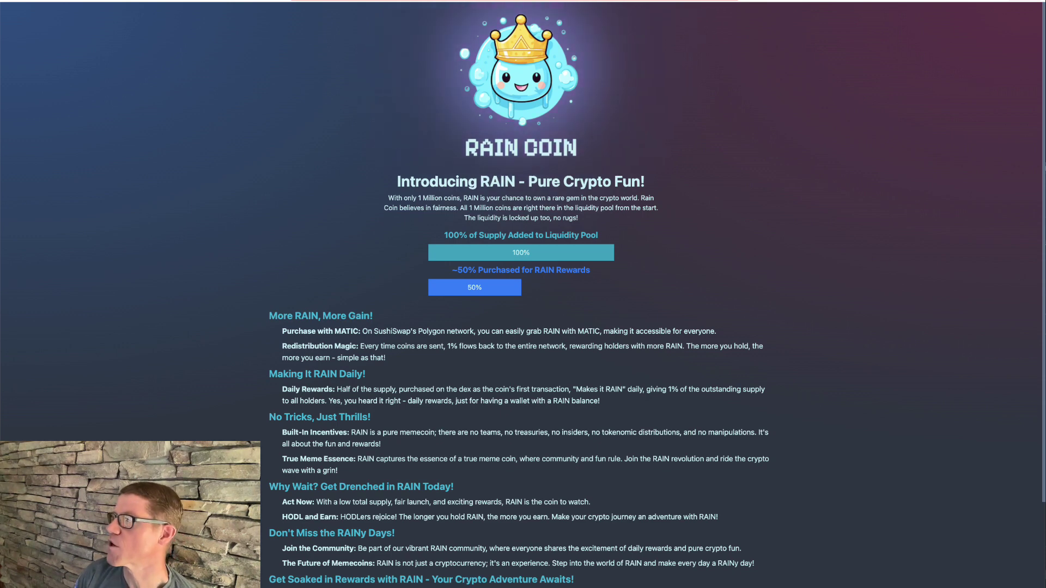
Scroll the Rain Coin token page on Polygonscan down to its transfer list.
scroll(521, 294, "down", 3)
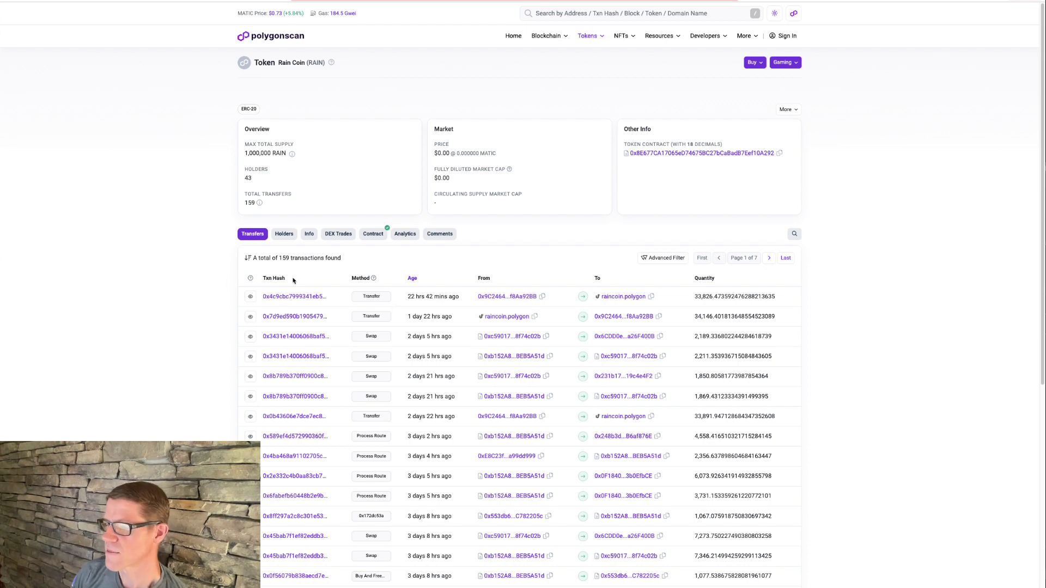
Browse the 43 RAIN holders on Polygonscan, then switch back to the raincoin.xyz tab.
left_click(283, 235)
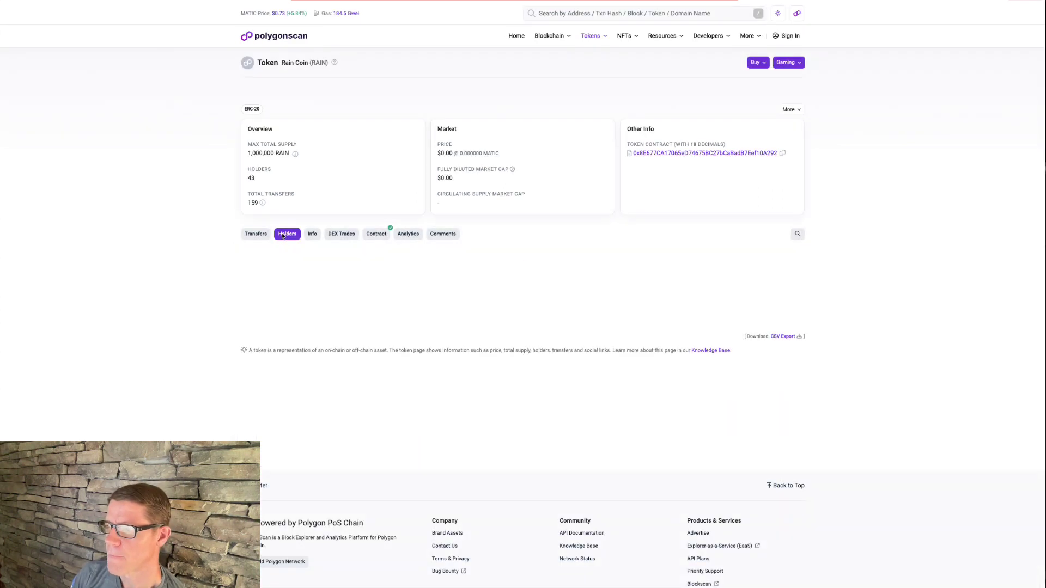
scroll(393, 554, "down", 2)
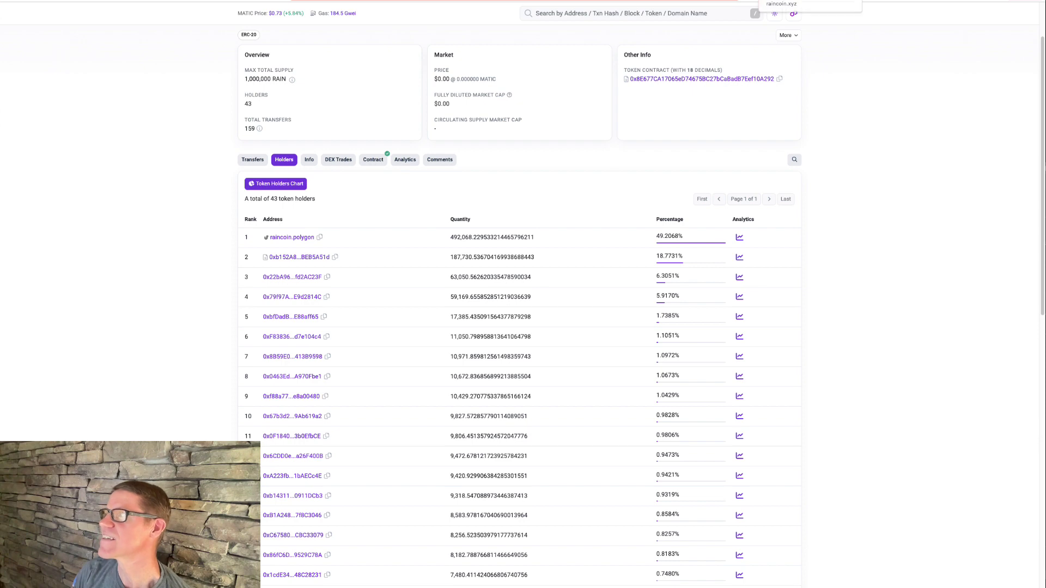
key("ctrl+Tab")
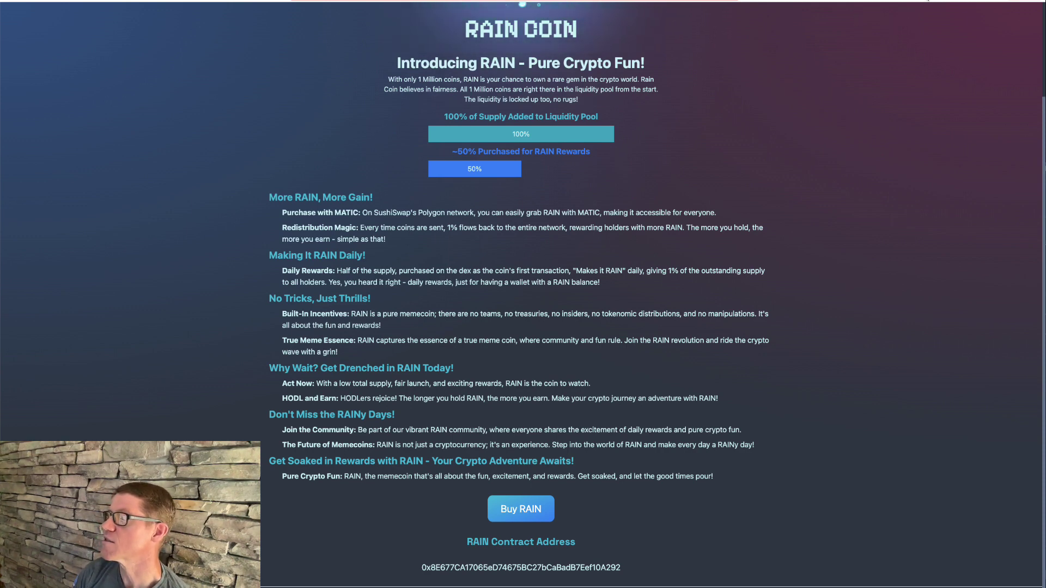
Search the Chrome Web Store for 'metamask' from the Manage Extensions page.
left_click(926, 0)
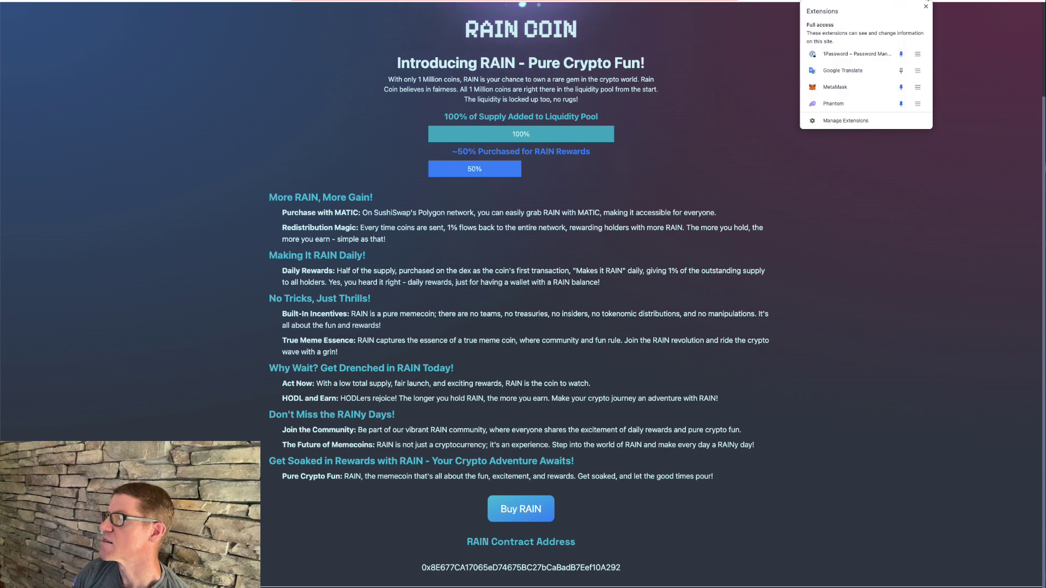
left_click(849, 120)
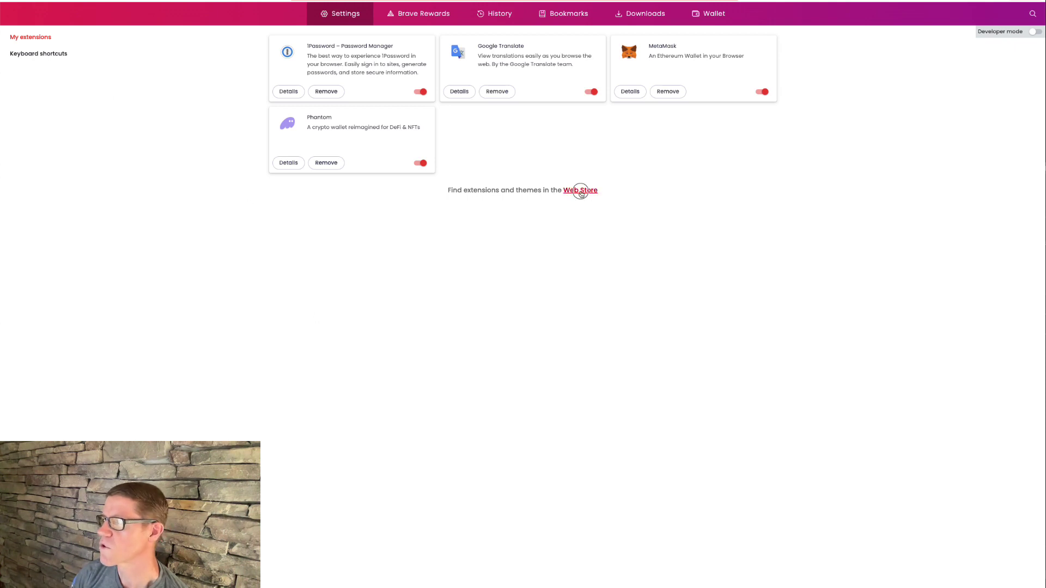
left_click(581, 194)
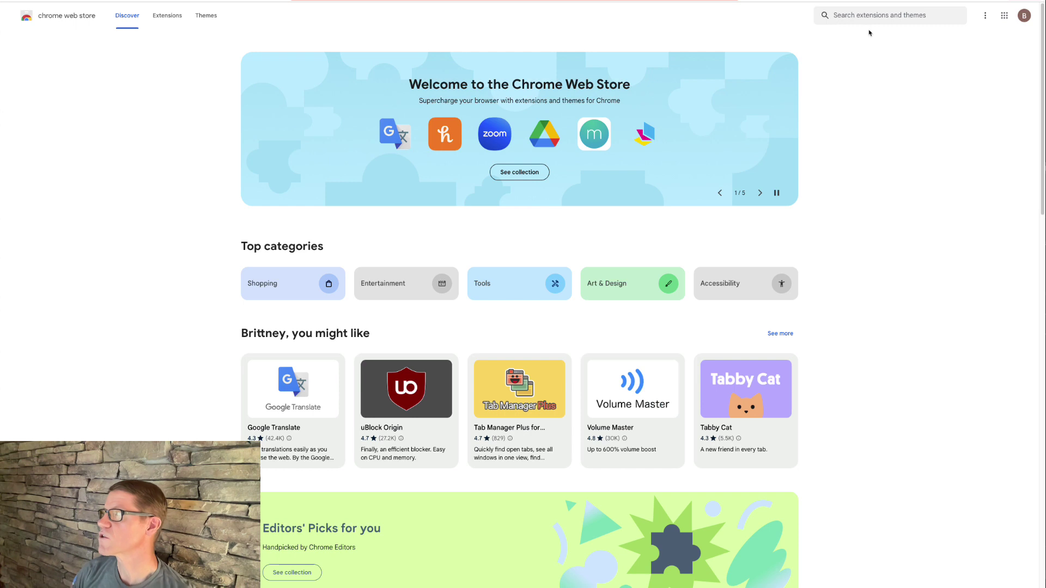
left_click(841, 14)
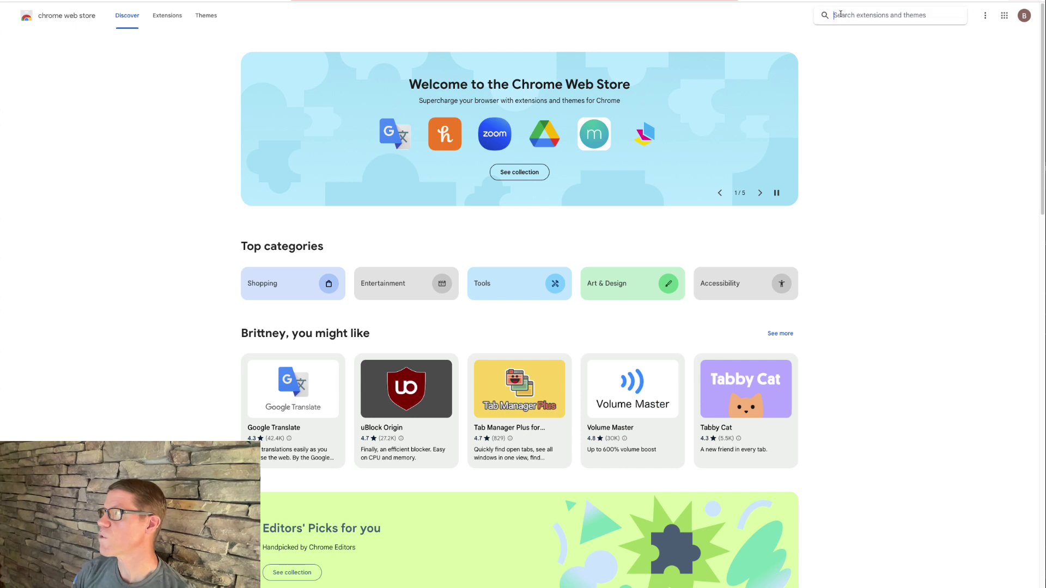
type("meta")
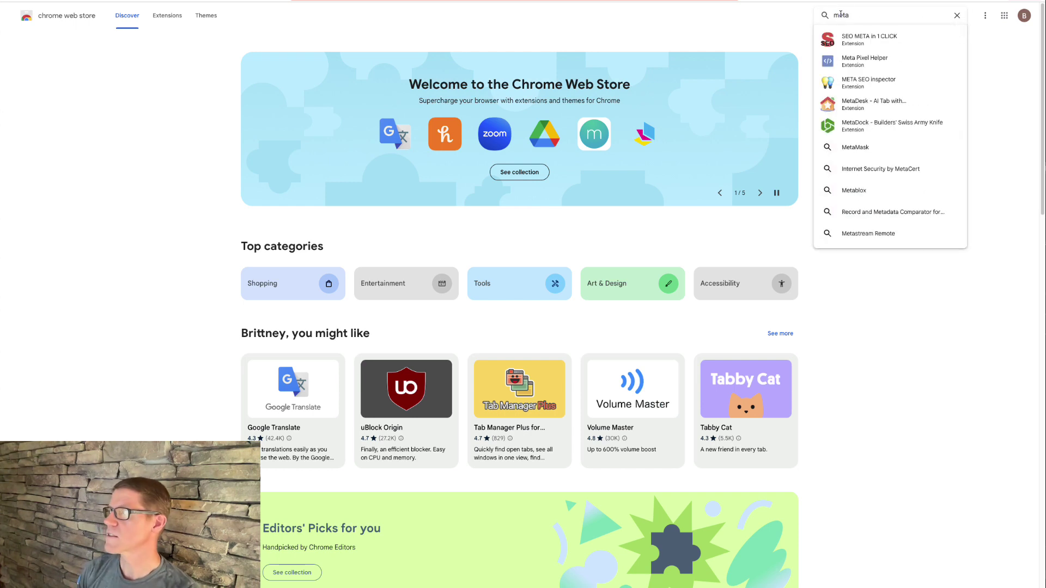
type("mask")
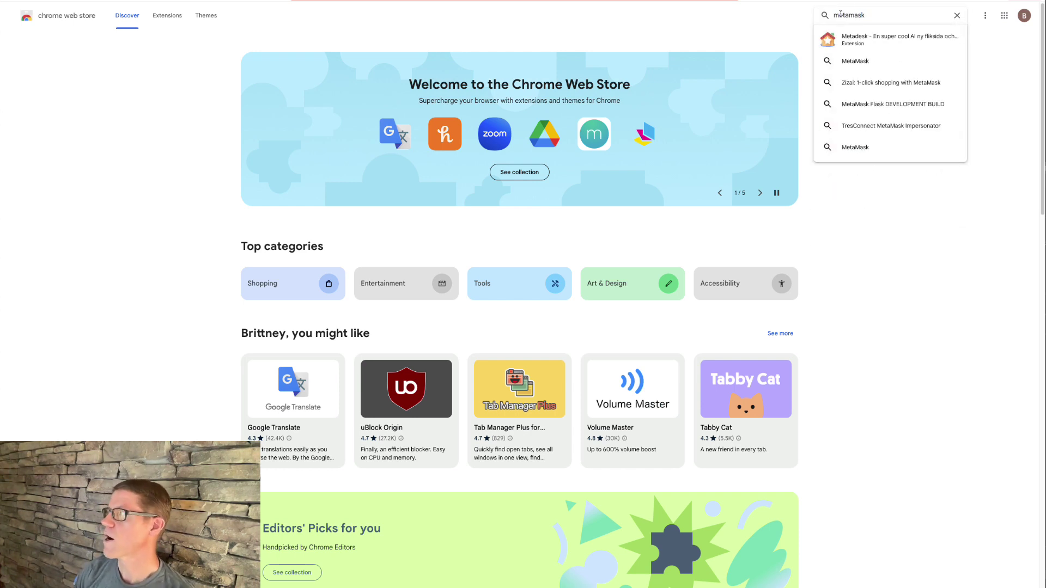
key("Return")
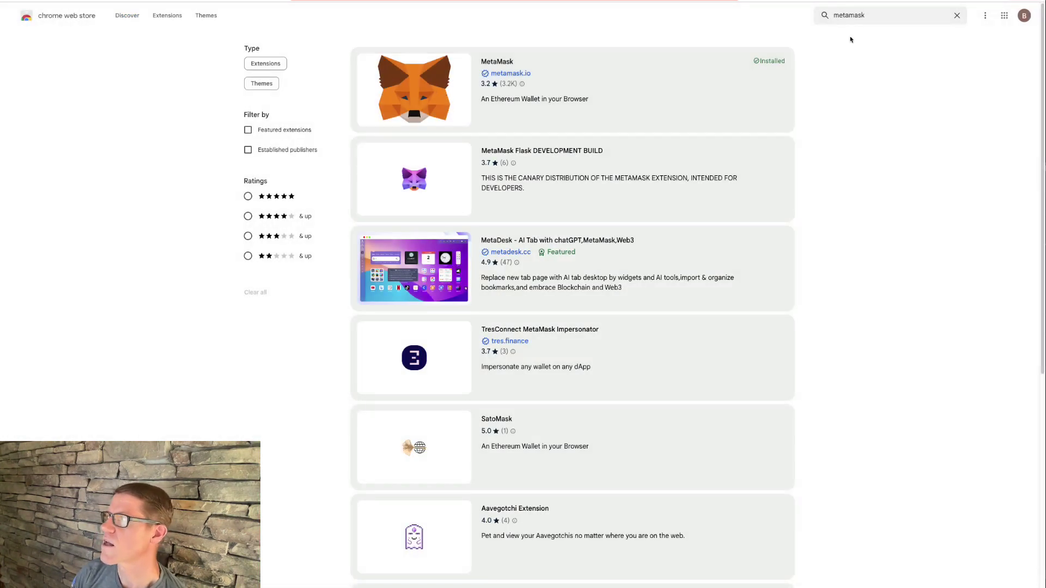
Check that MetaMask is installed in the extensions bar, then return to the RAIN Coin website.
left_click(889, 2)
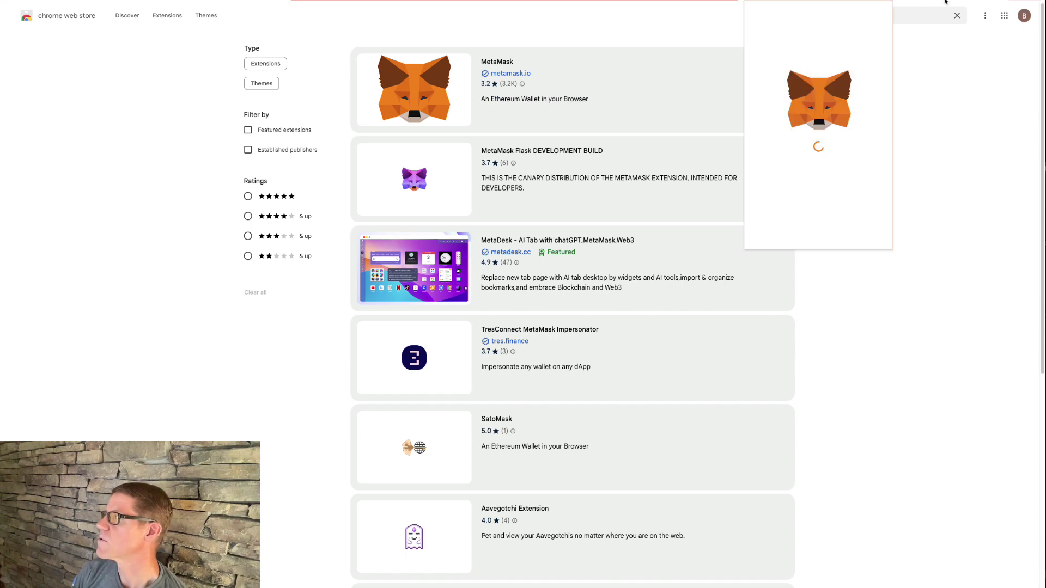
left_click(927, 1)
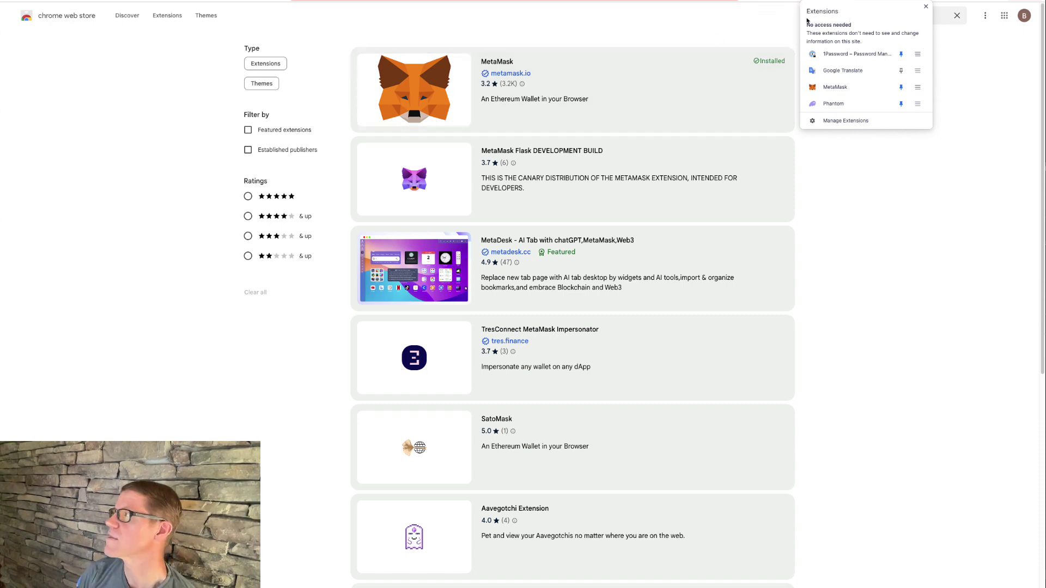
key("Escape")
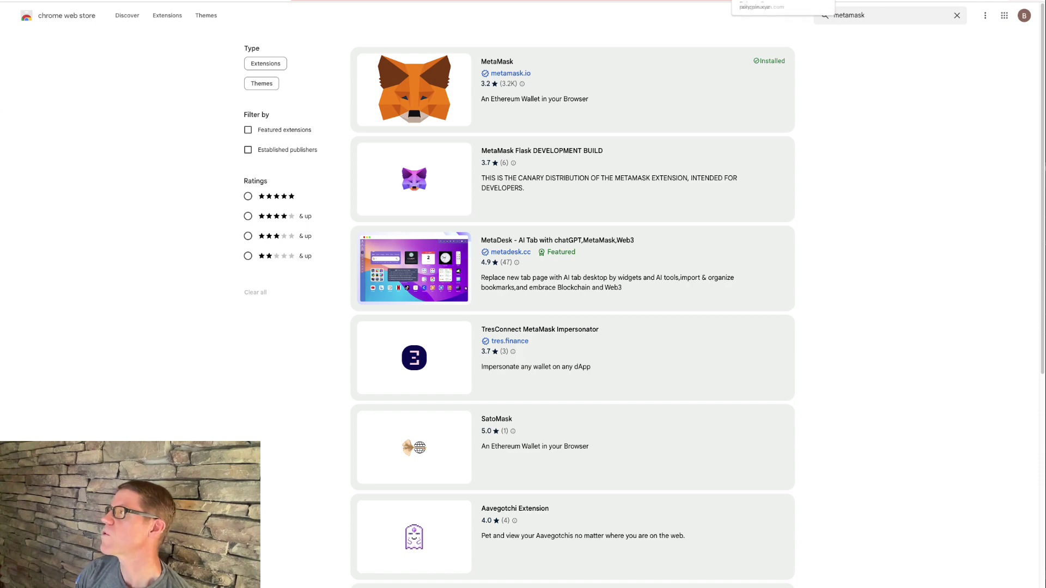
left_click(790, 2)
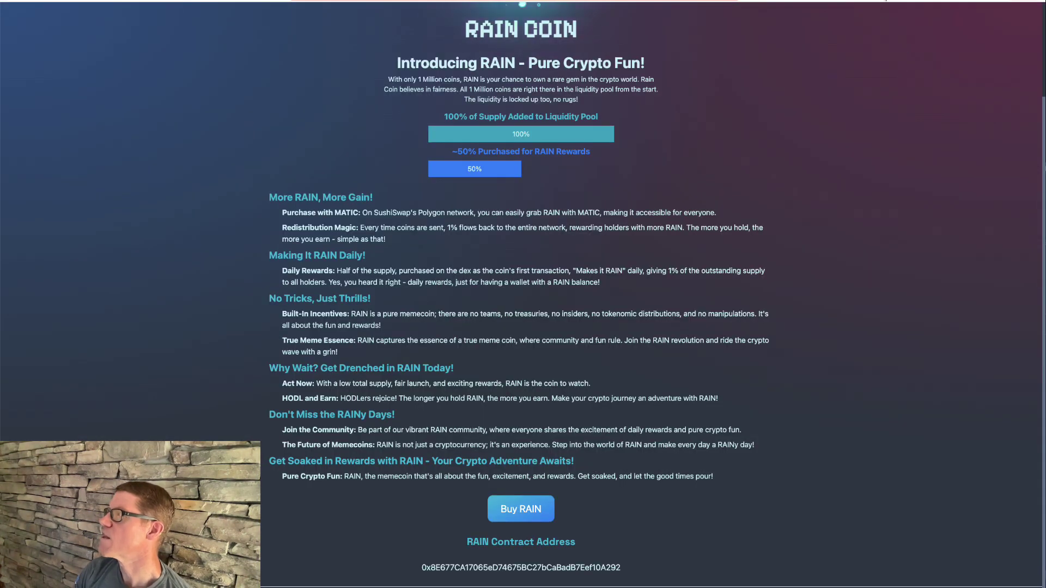
Switch the MetaMask wallet to Polygon Mainnet and copy the account address.
left_click(889, 0)
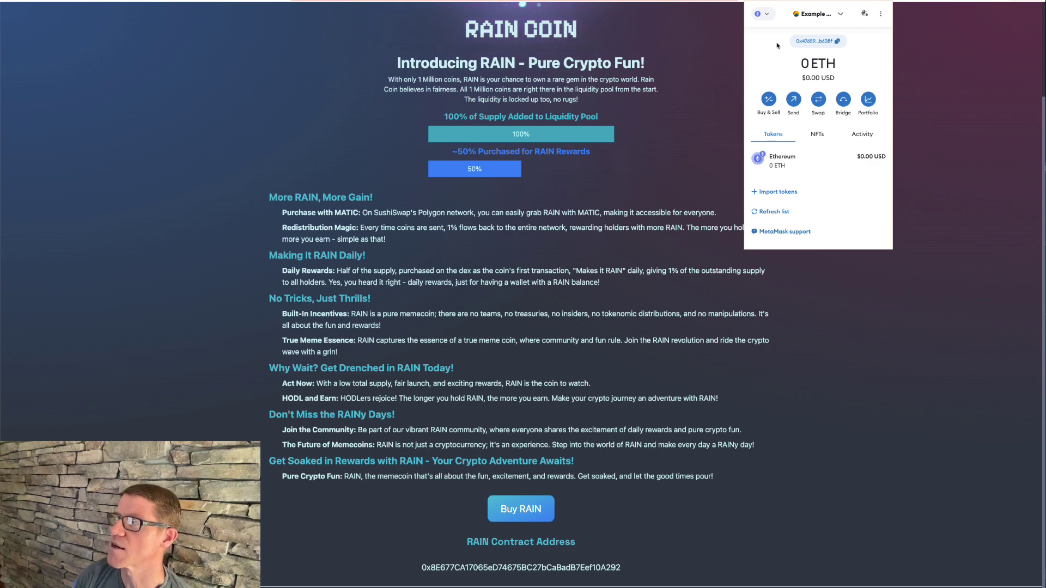
left_click(764, 16)
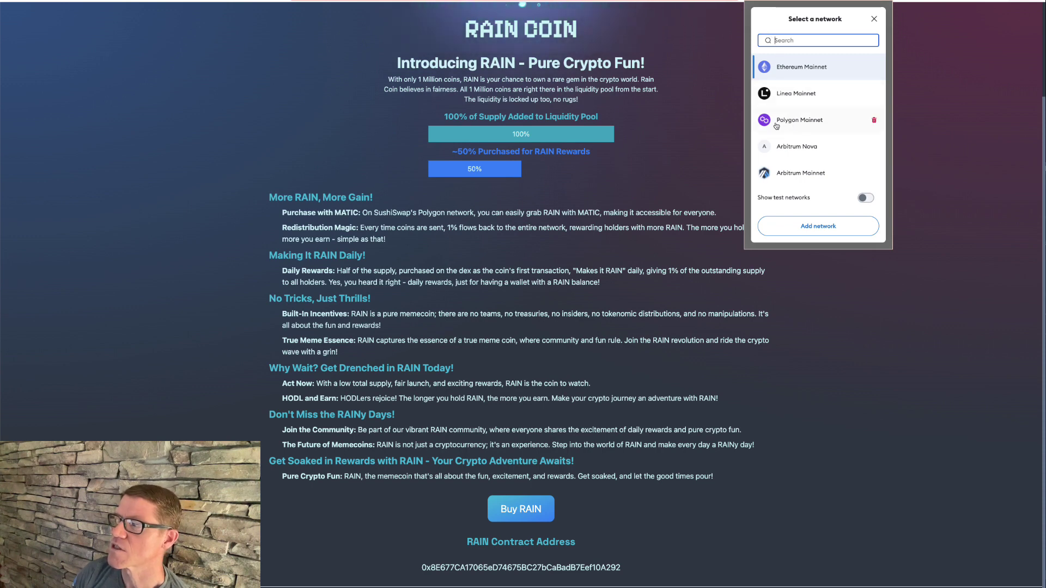
left_click(811, 227)
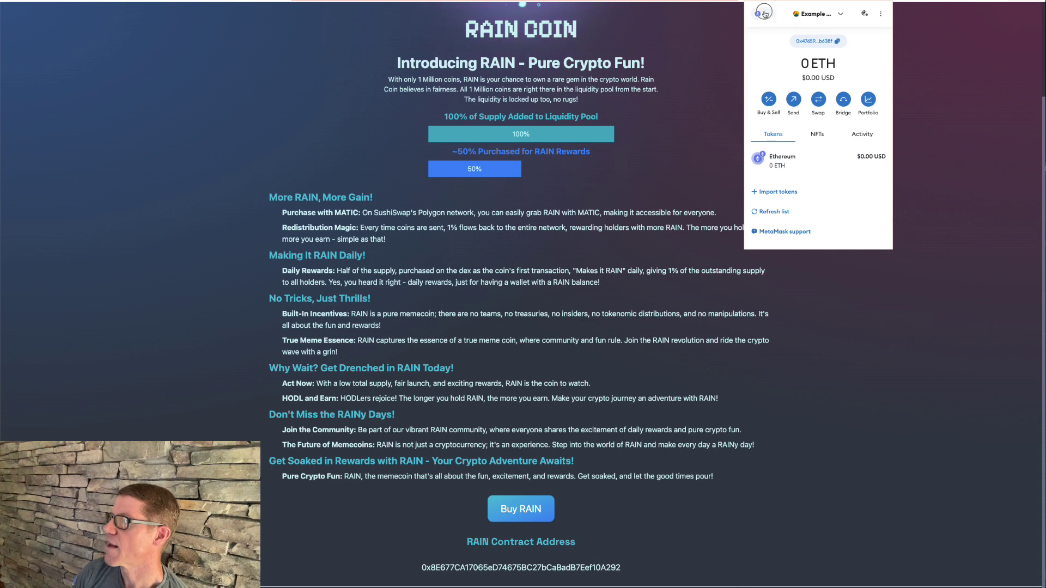
left_click(764, 14)
left_click(799, 124)
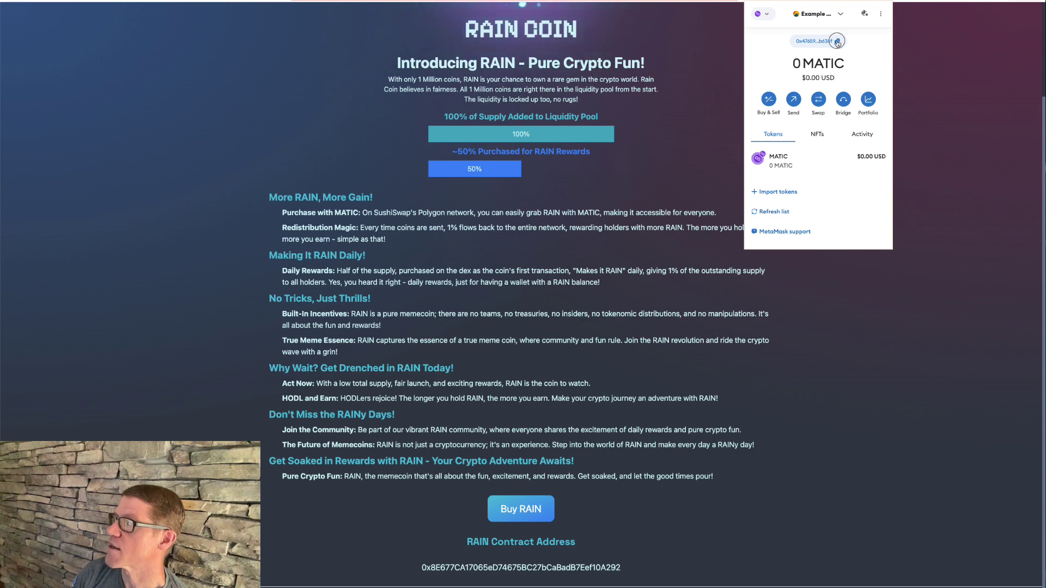
left_click(837, 42)
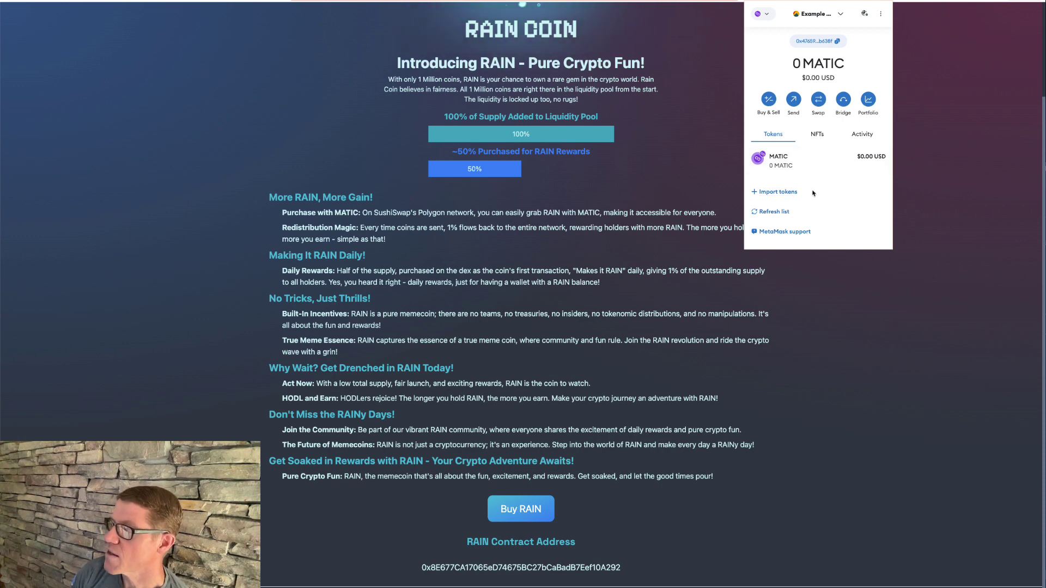
Paste the RAIN contract address from the website into MetaMask's custom token form and import it.
left_click(778, 194)
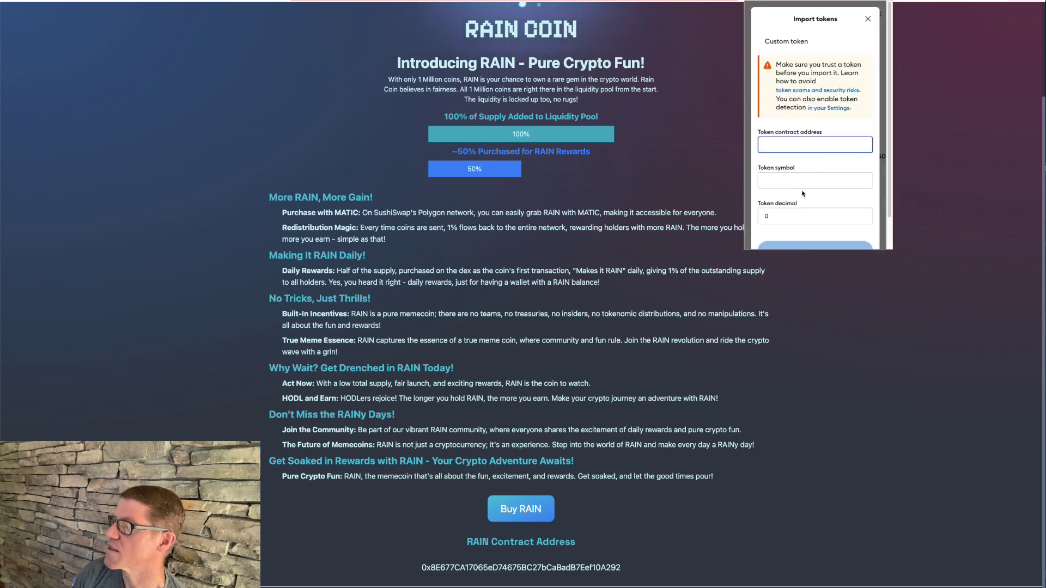
scroll(798, 141, "down", 1)
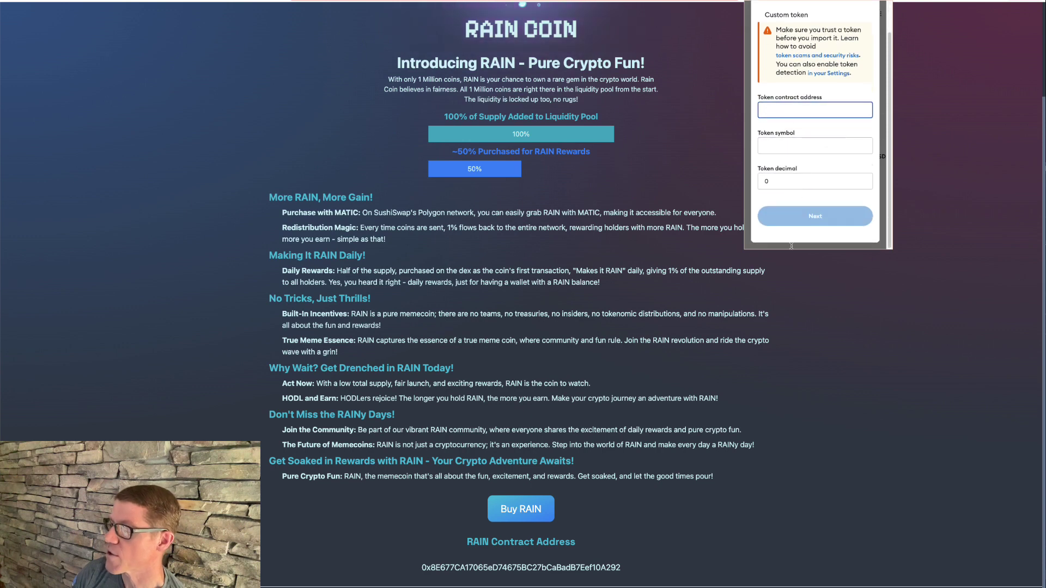
right_click(503, 570)
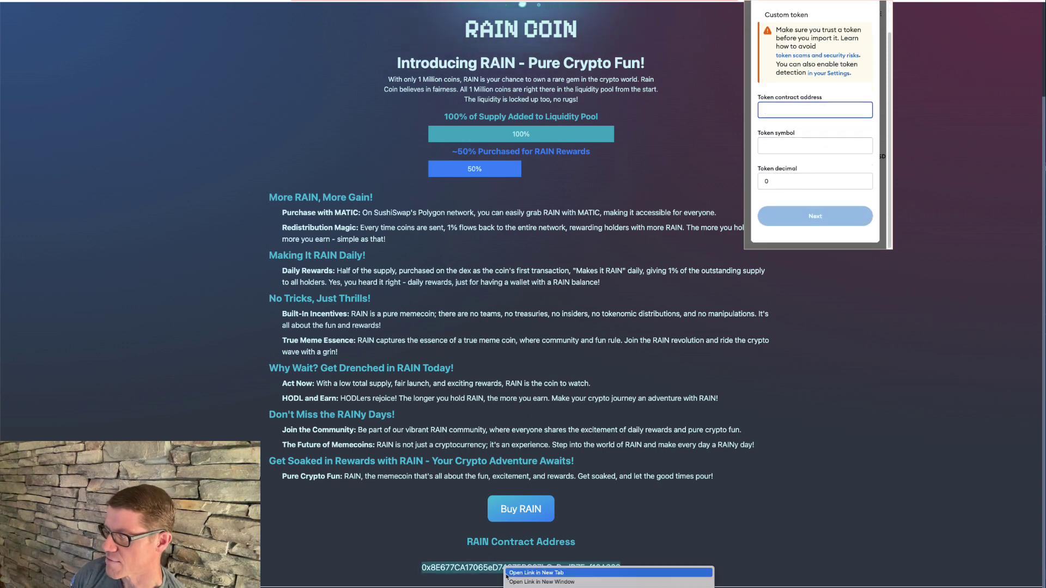
left_click(438, 577)
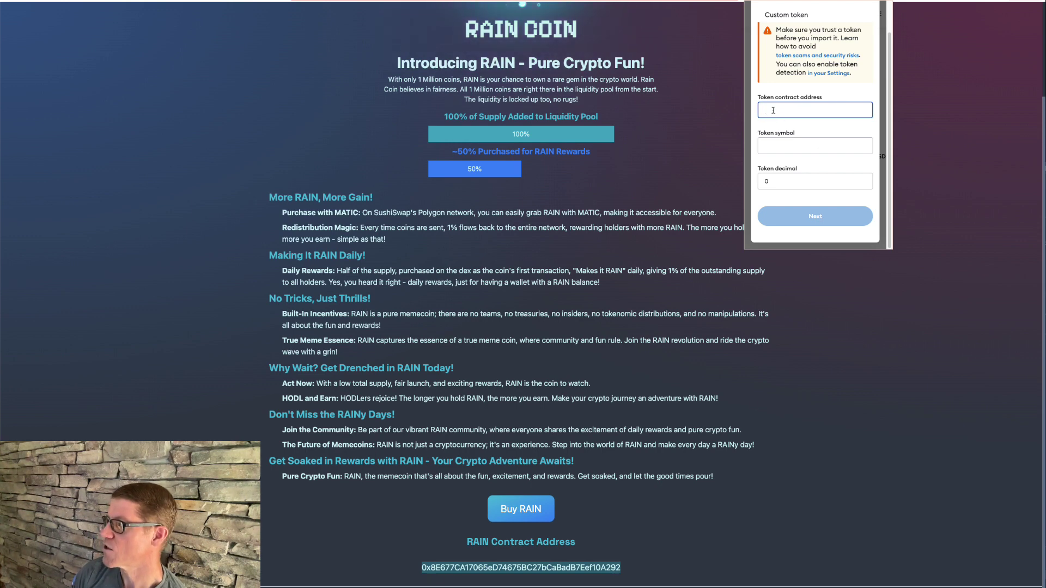
key("ctrl+v")
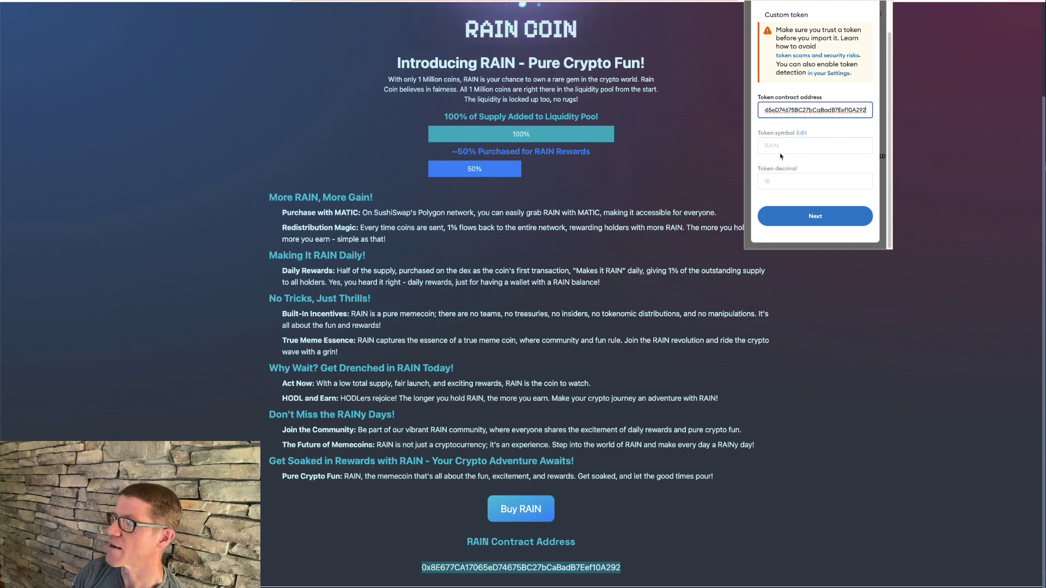
left_click(821, 215)
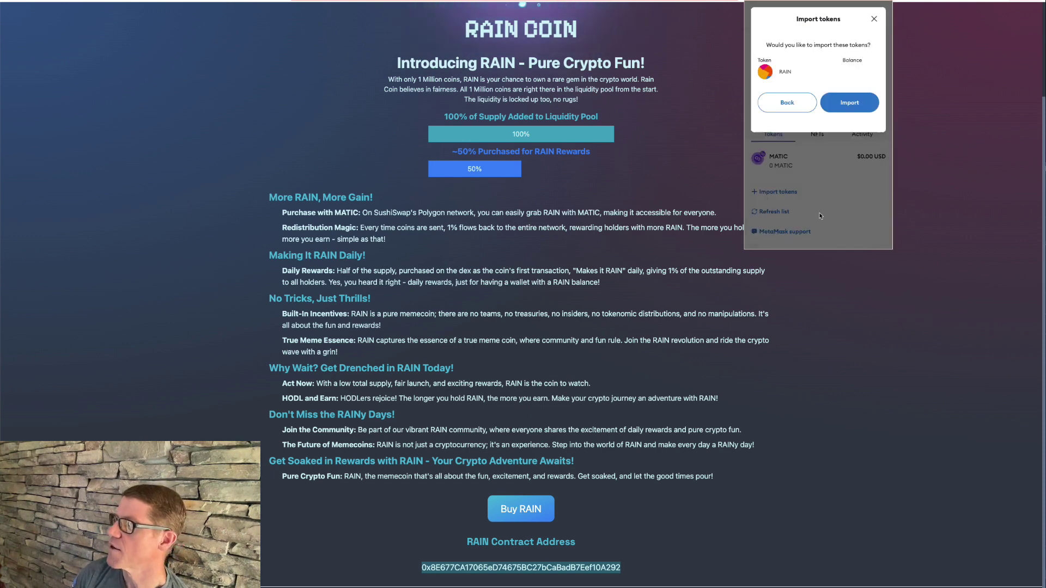
left_click(848, 107)
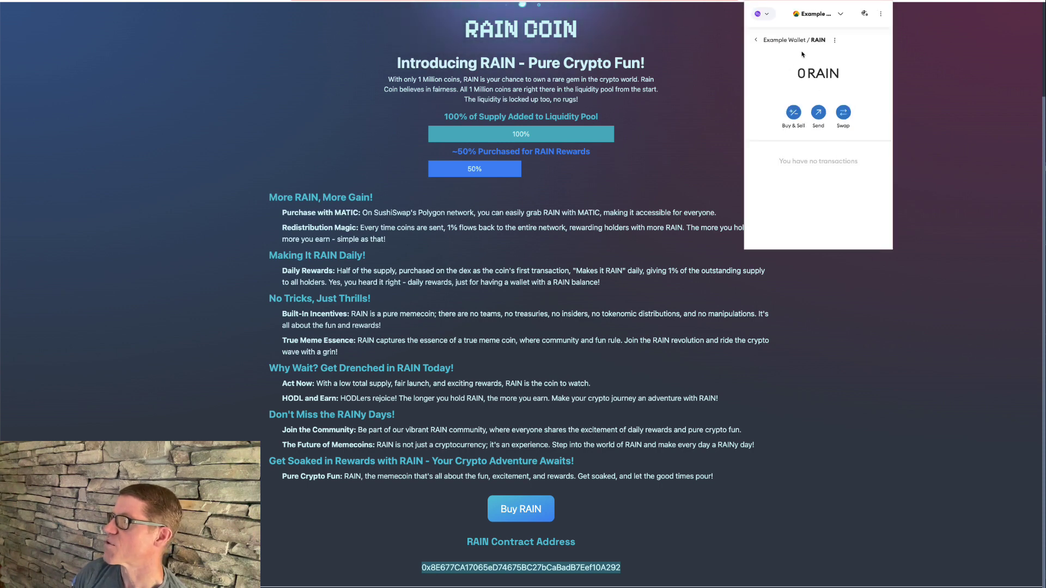
left_click(756, 40)
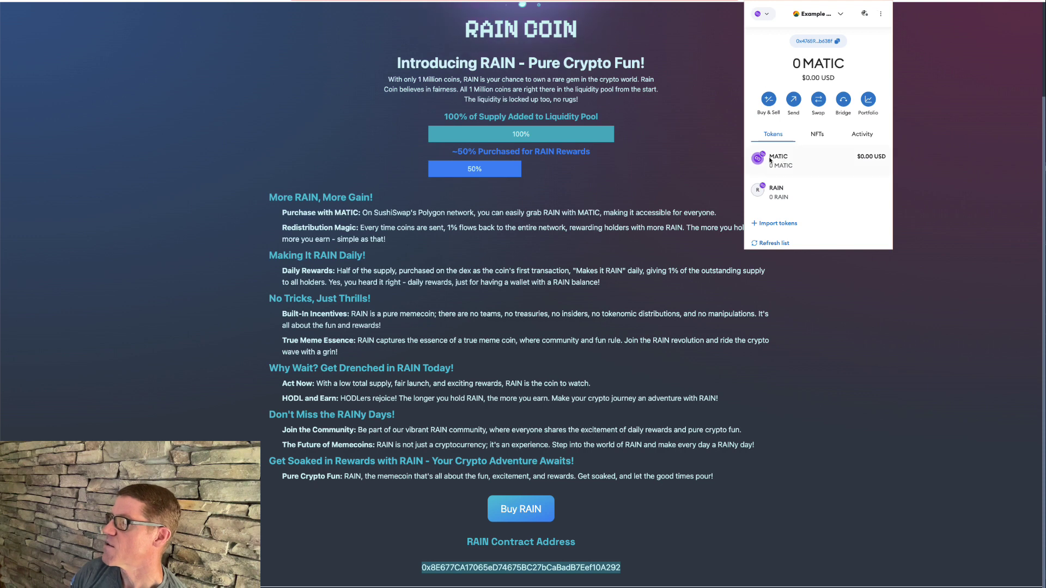
Change the MetaMask account to Account 1, holding 4776.5935 MATIC.
left_click(792, 195)
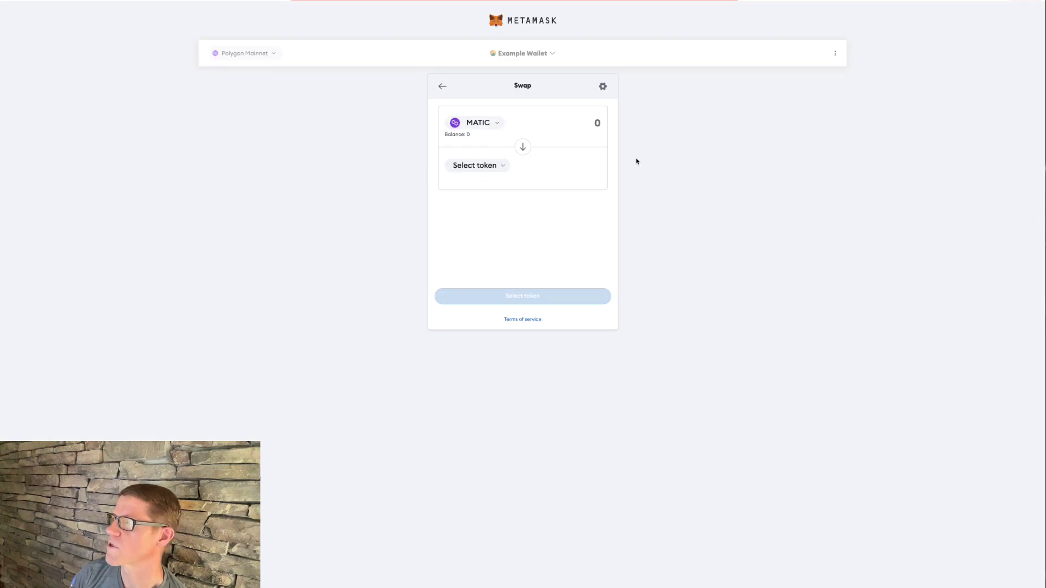
left_click(883, 1)
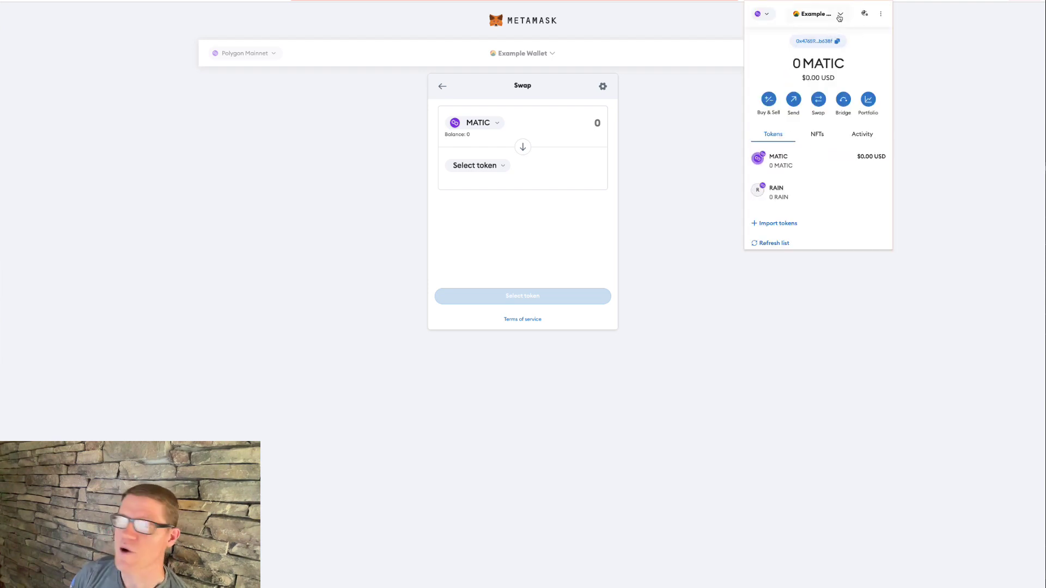
left_click(838, 15)
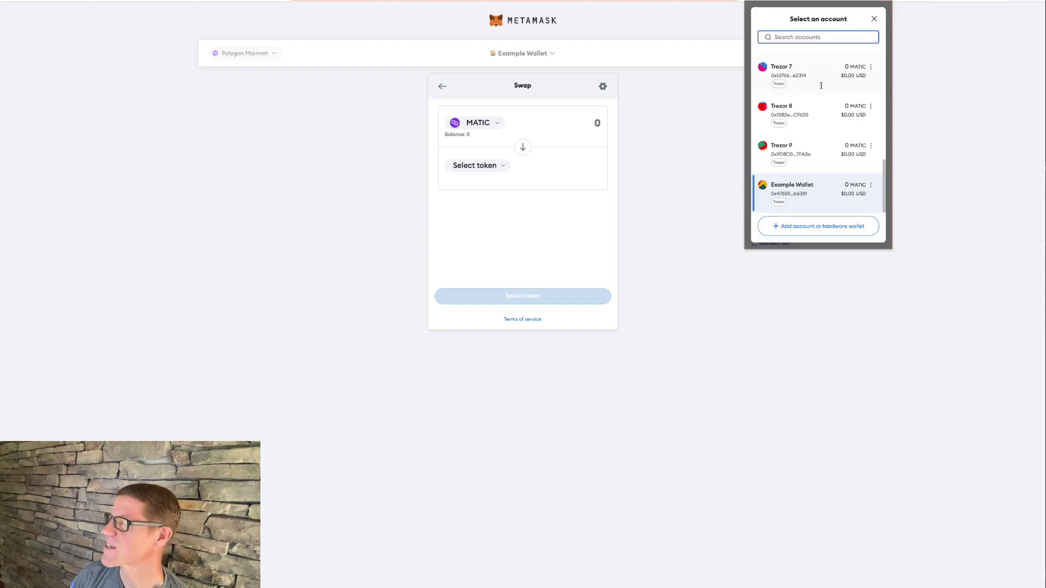
scroll(807, 136, "up", 5)
left_click(807, 70)
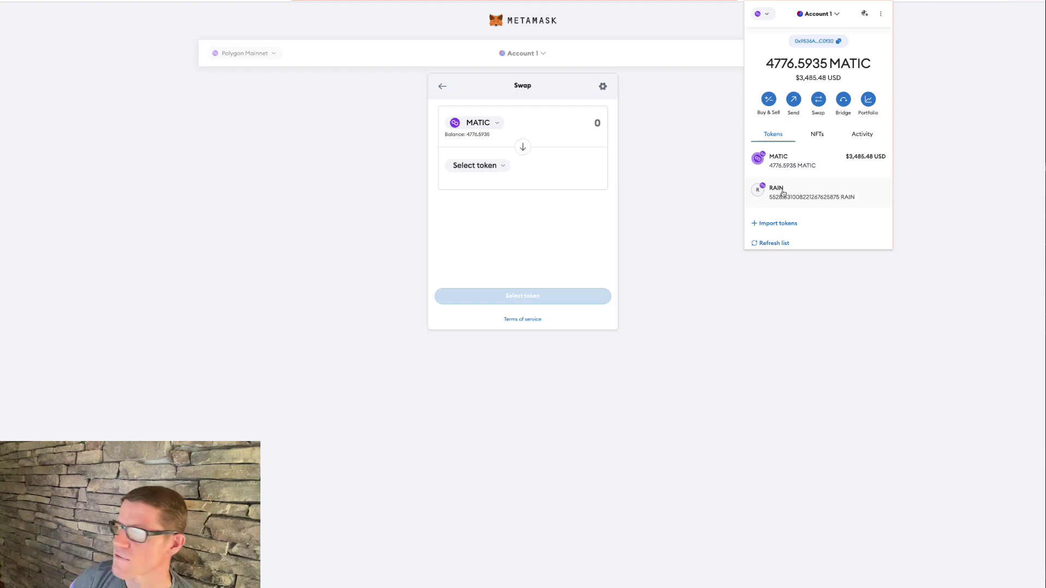
Start a swap from the RAIN token page, reversed to spend MATIC, and accept the manually added token warning.
left_click(782, 192)
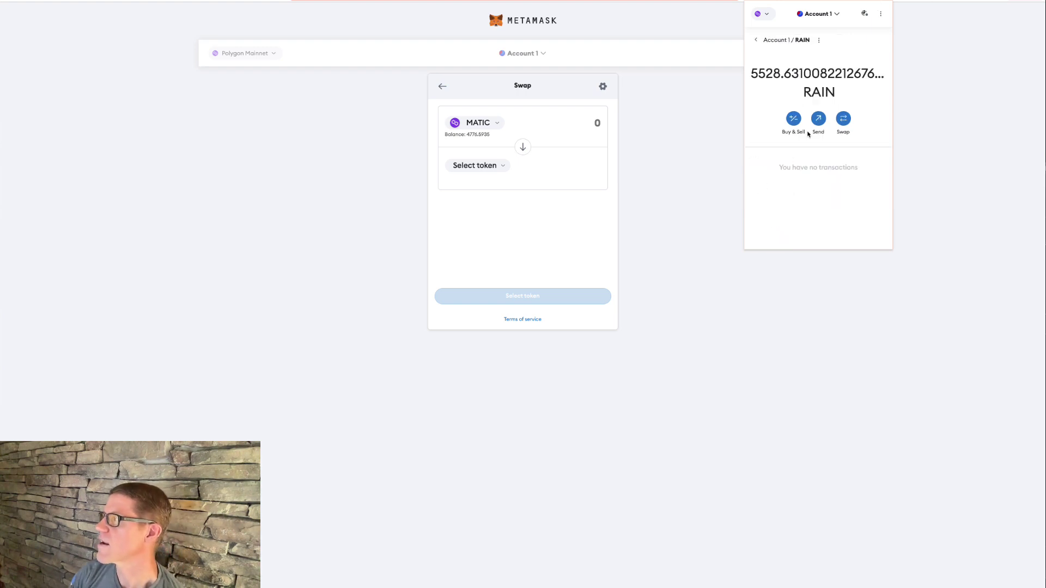
left_click(844, 119)
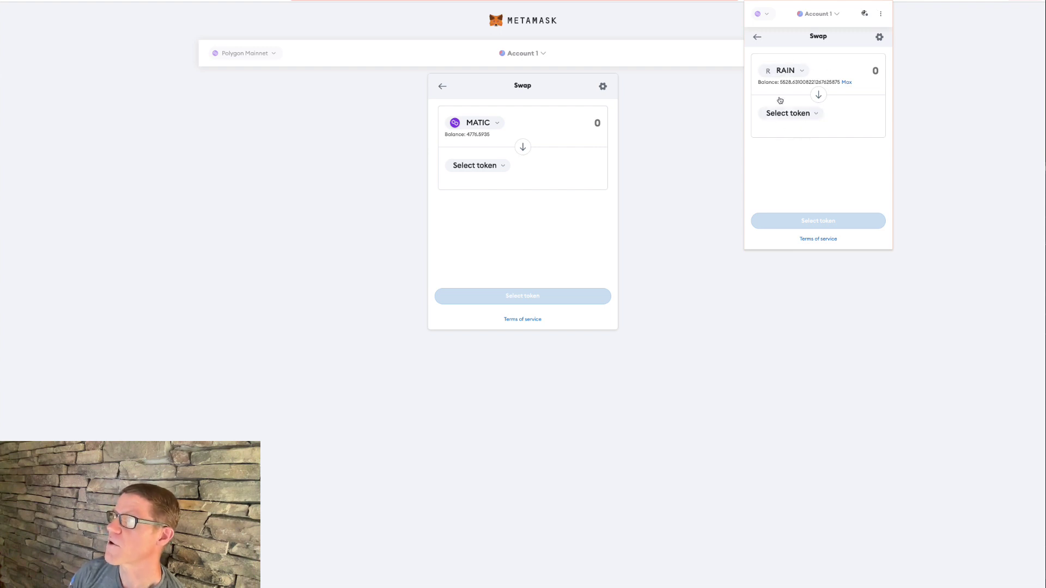
left_click(818, 96)
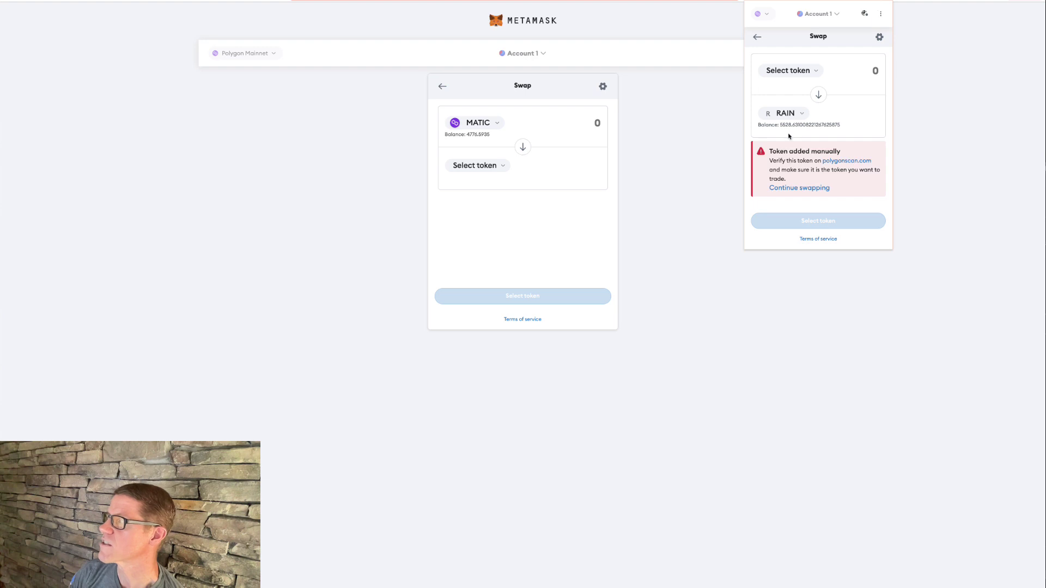
left_click(799, 72)
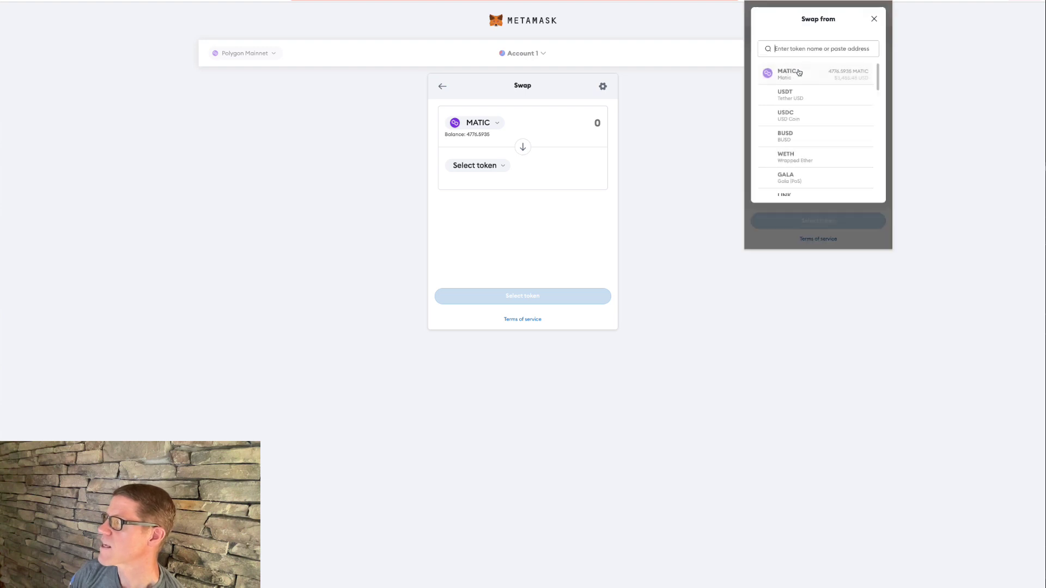
left_click(795, 73)
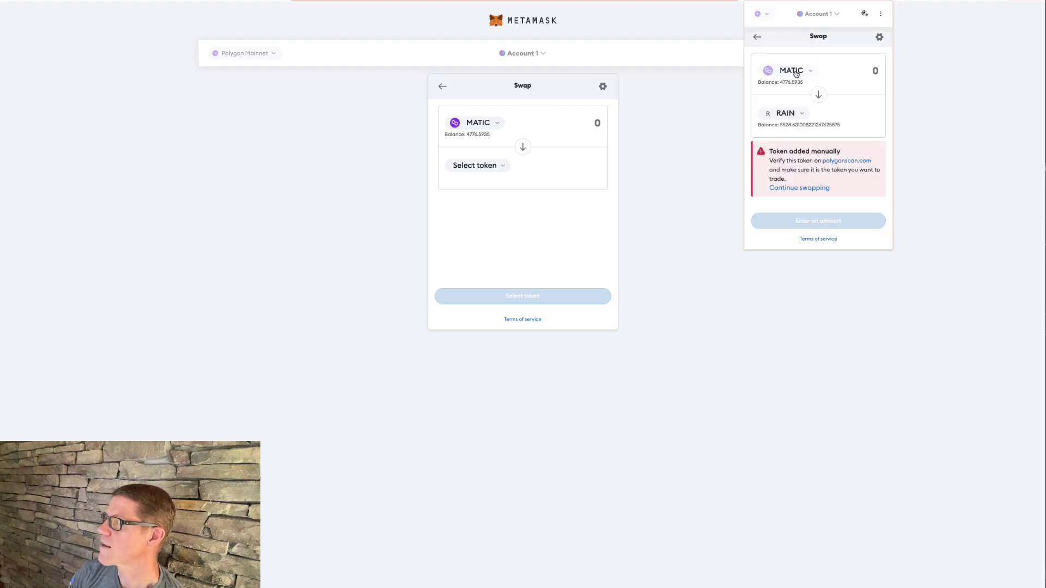
left_click(790, 189)
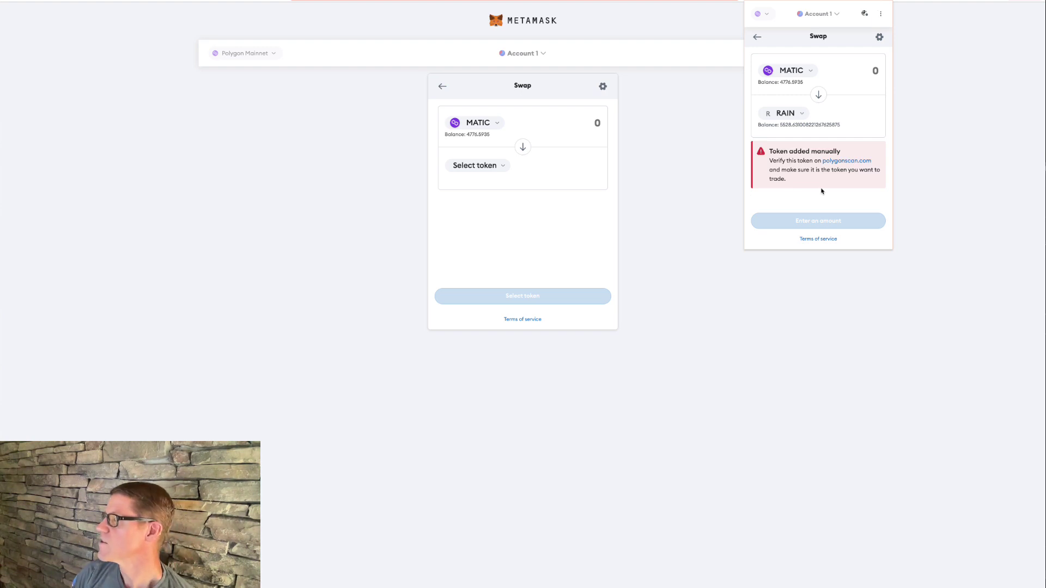
left_click(865, 71)
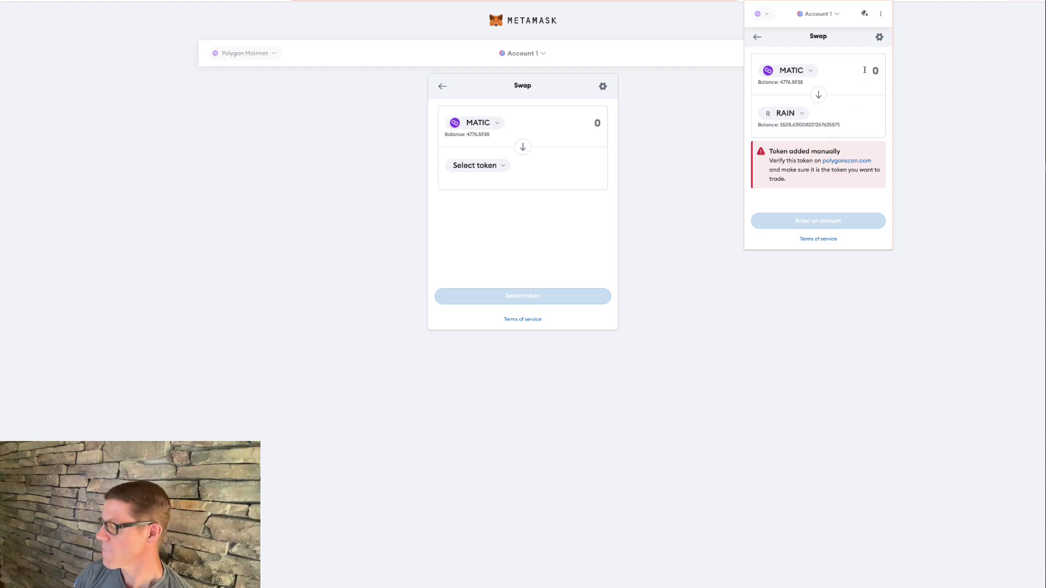
Enter 700 MATIC as the amount, corrected from 800, and submit the swap for about 8231.12 RAIN.
type("800")
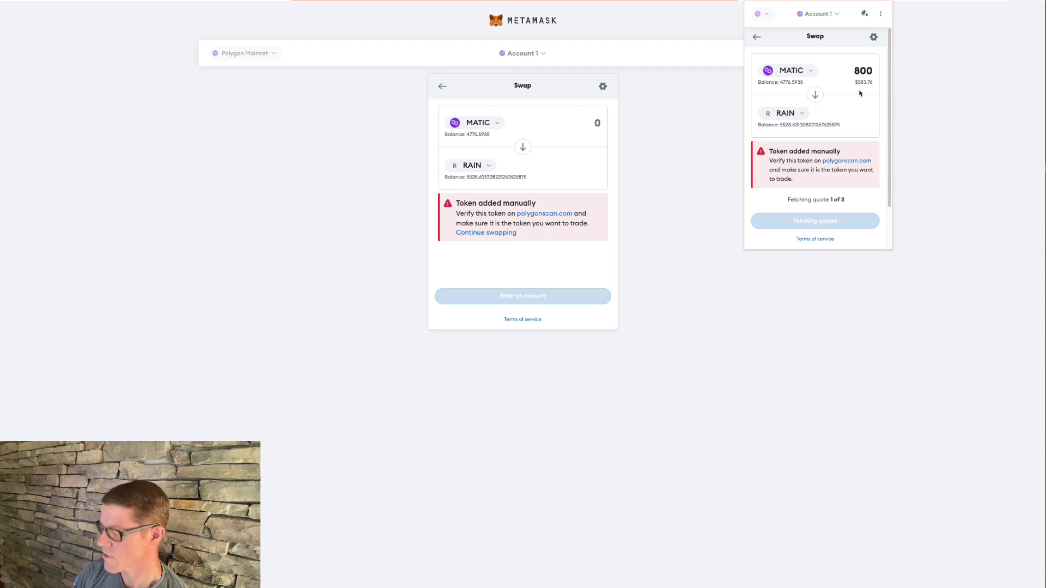
key("BackSpace")
type("7")
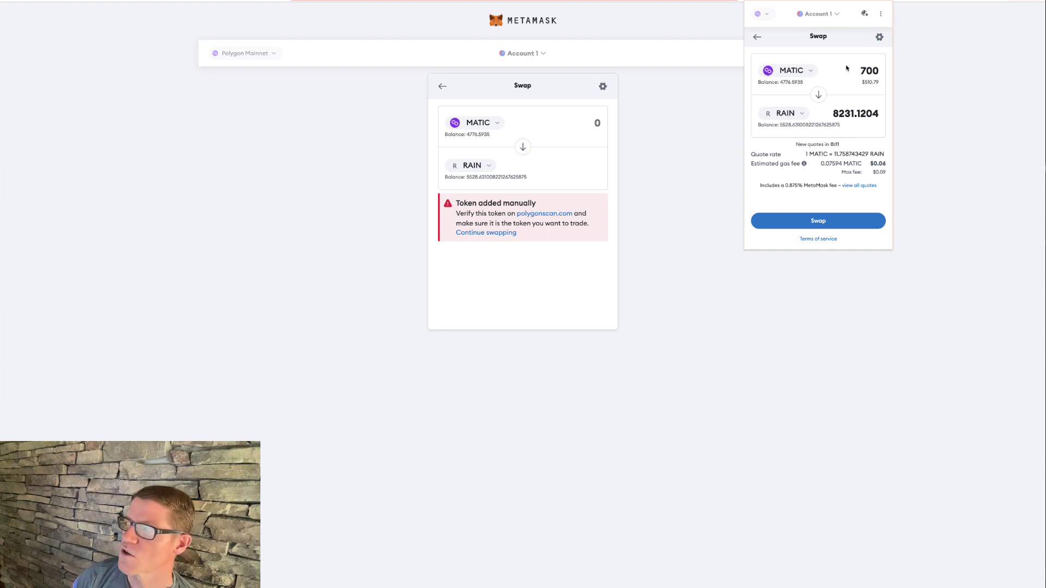
left_click(815, 223)
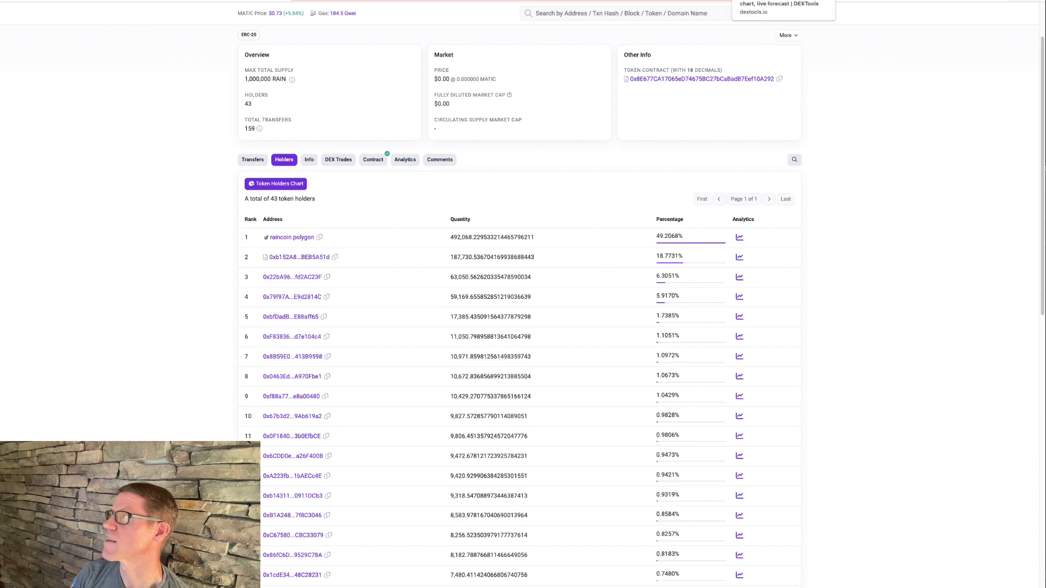
Switch to the DEXTools tab showing the Rain Coin RAIN/WMATIC pair.
left_click(773, 1)
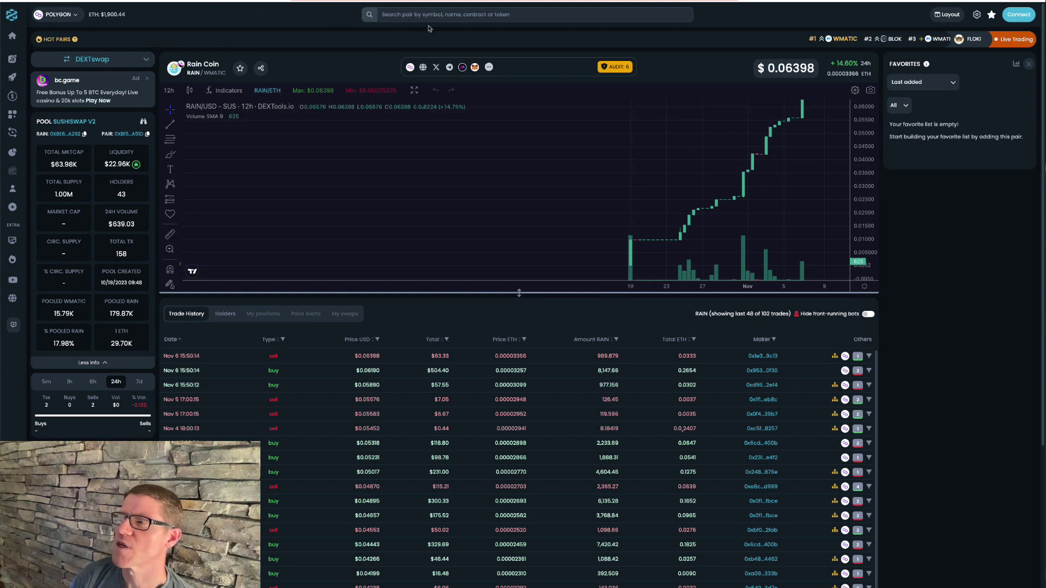
left_click(492, 13)
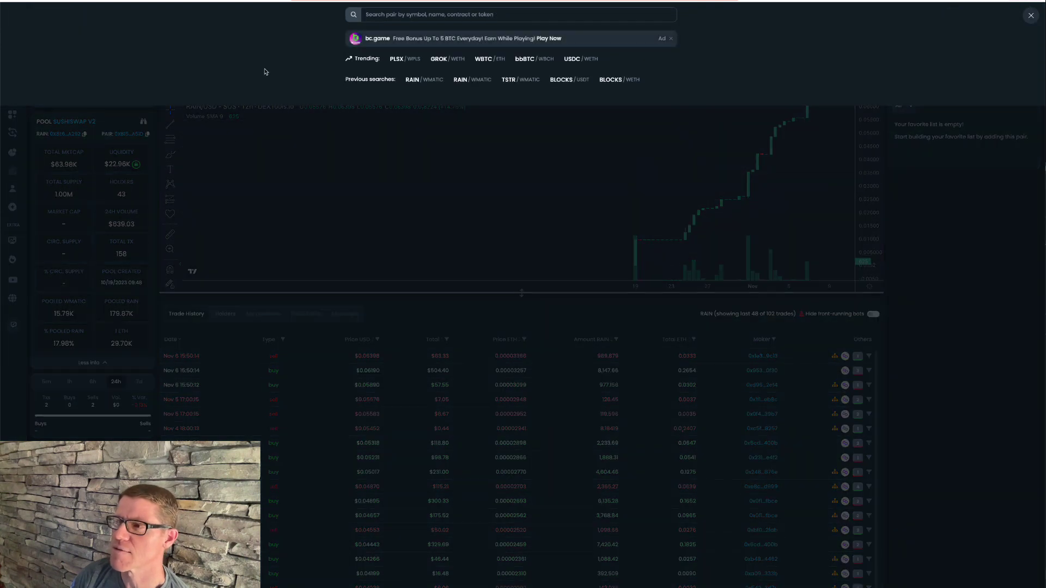
left_click(932, 353)
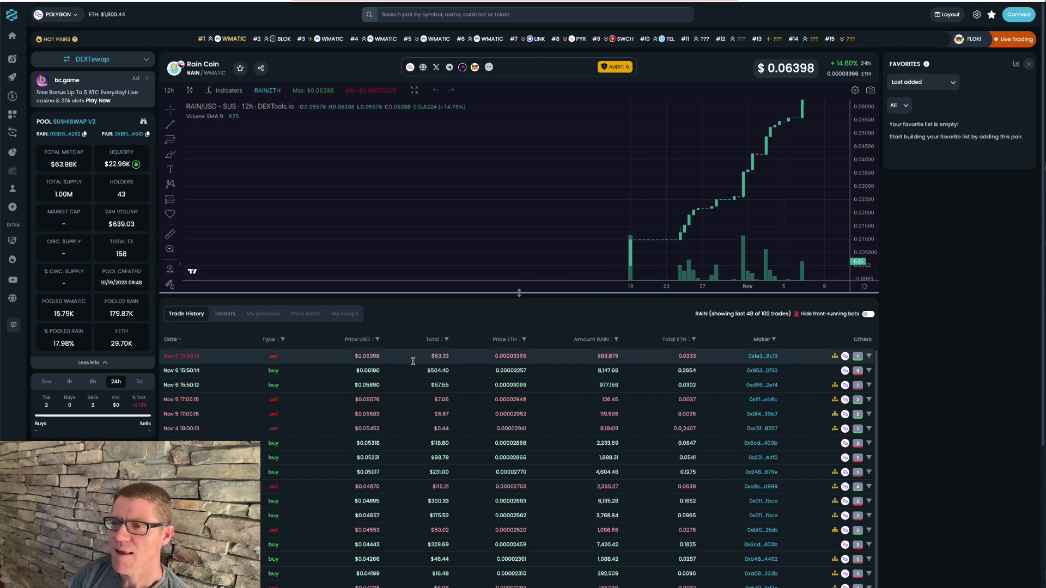
double_click(60, 165)
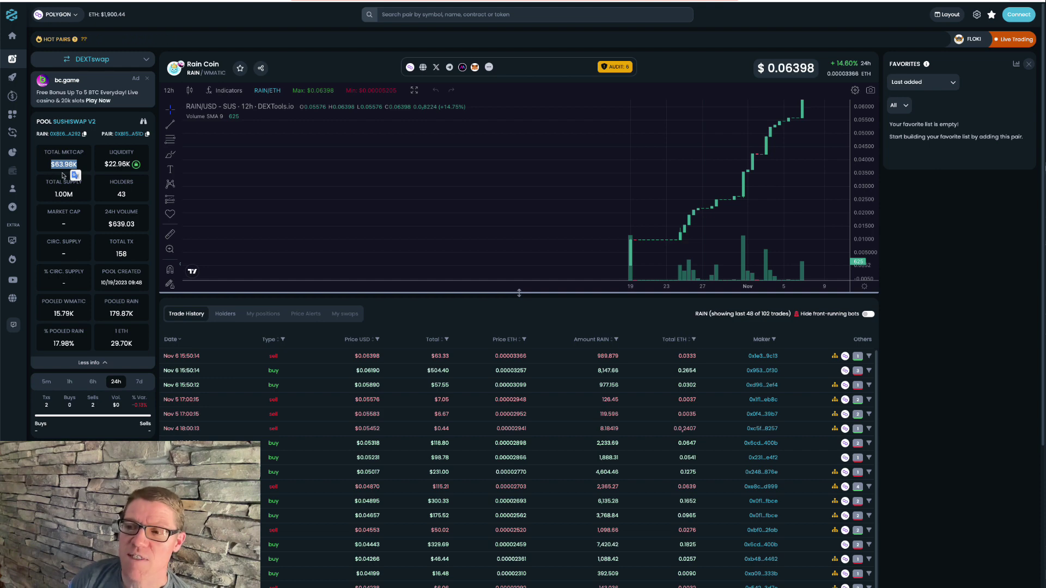
left_click(56, 197)
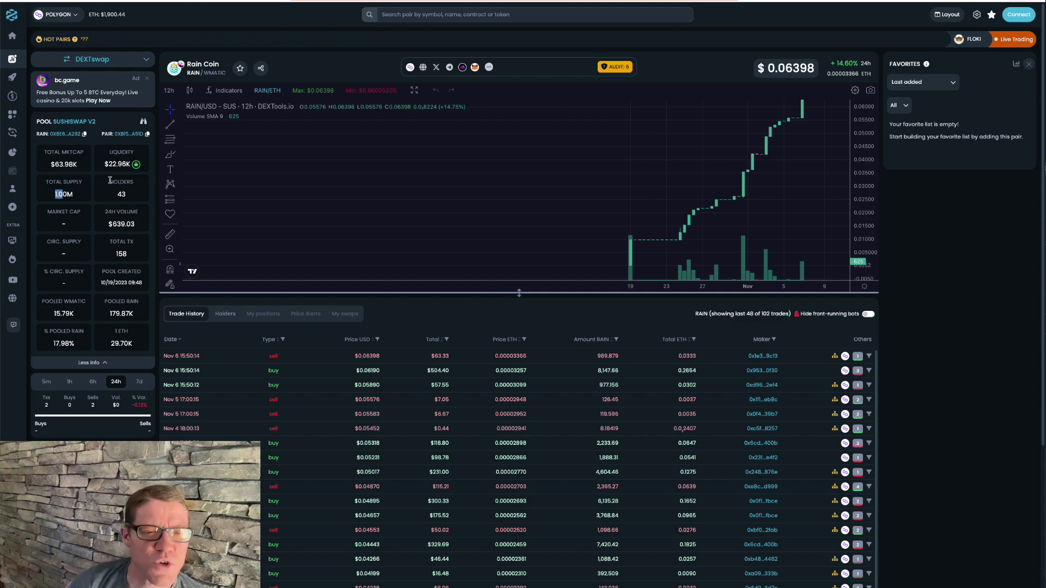
Inspect the RAIN pool's liquidity and supply lock details, then return to the Rain Coin website.
left_click(136, 166)
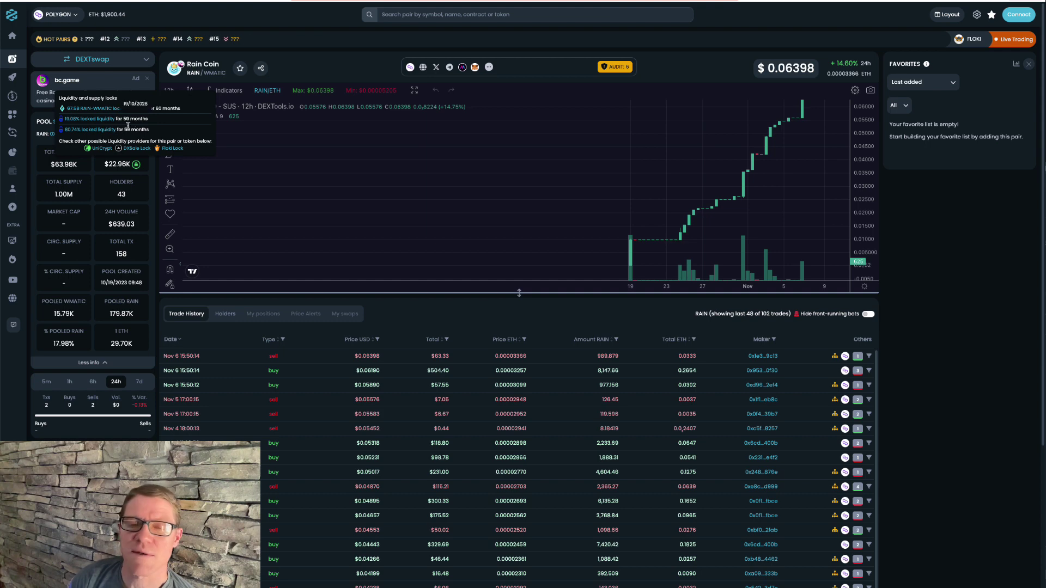
mouse_move(129, 126)
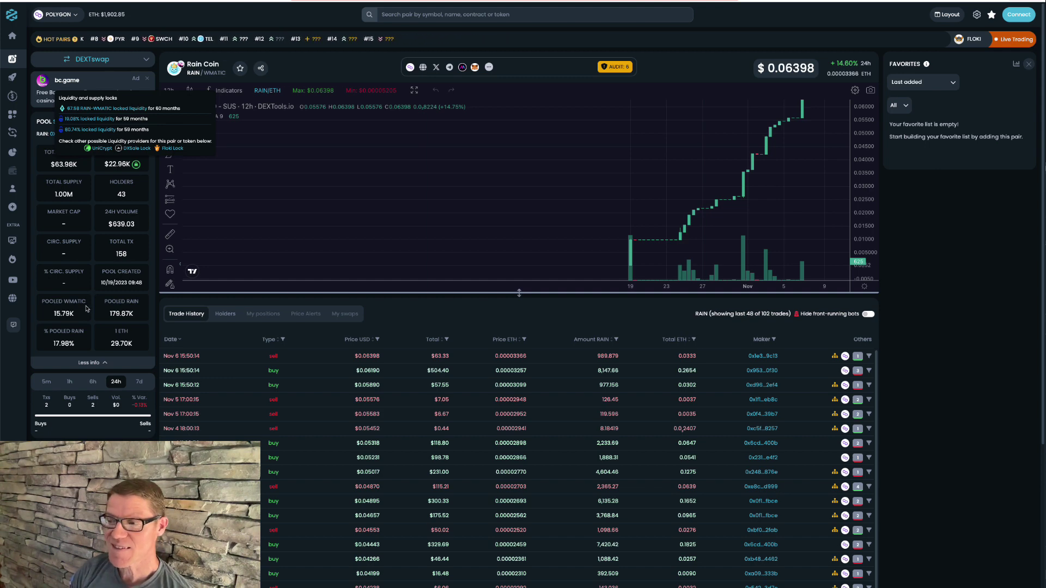
key("ctrl+Tab")
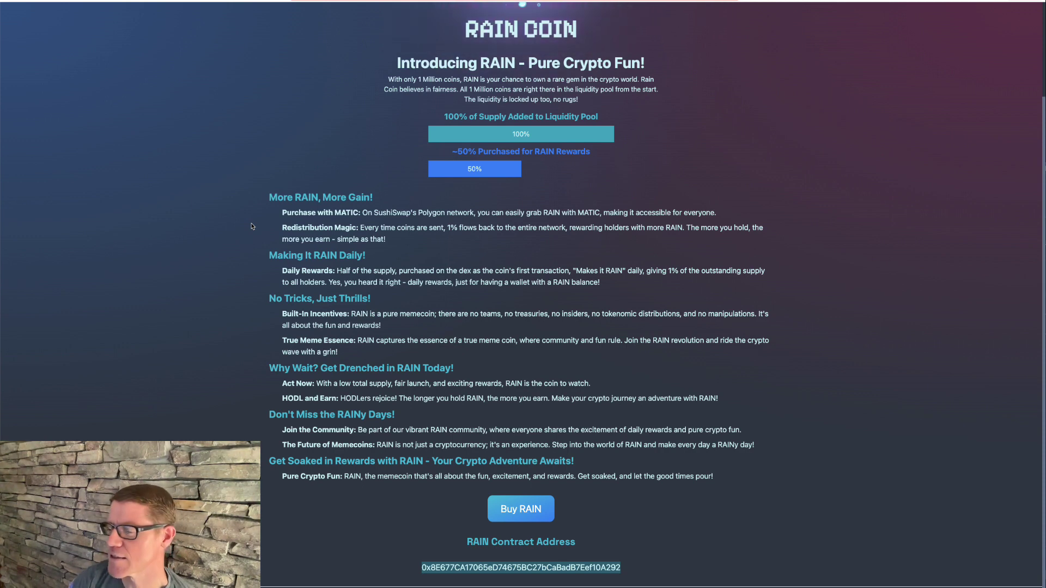
scroll(272, 311, "down", 1)
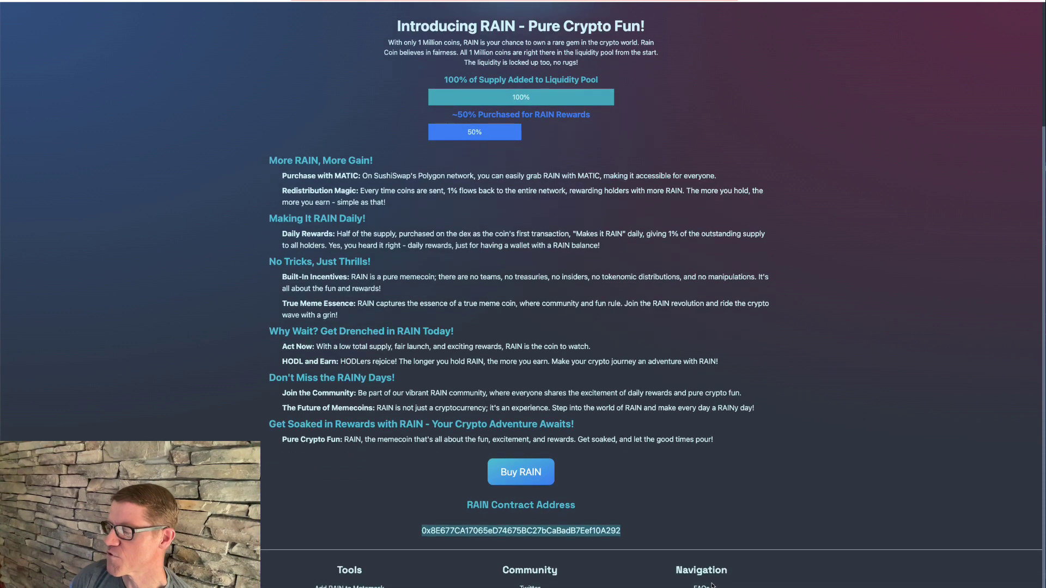